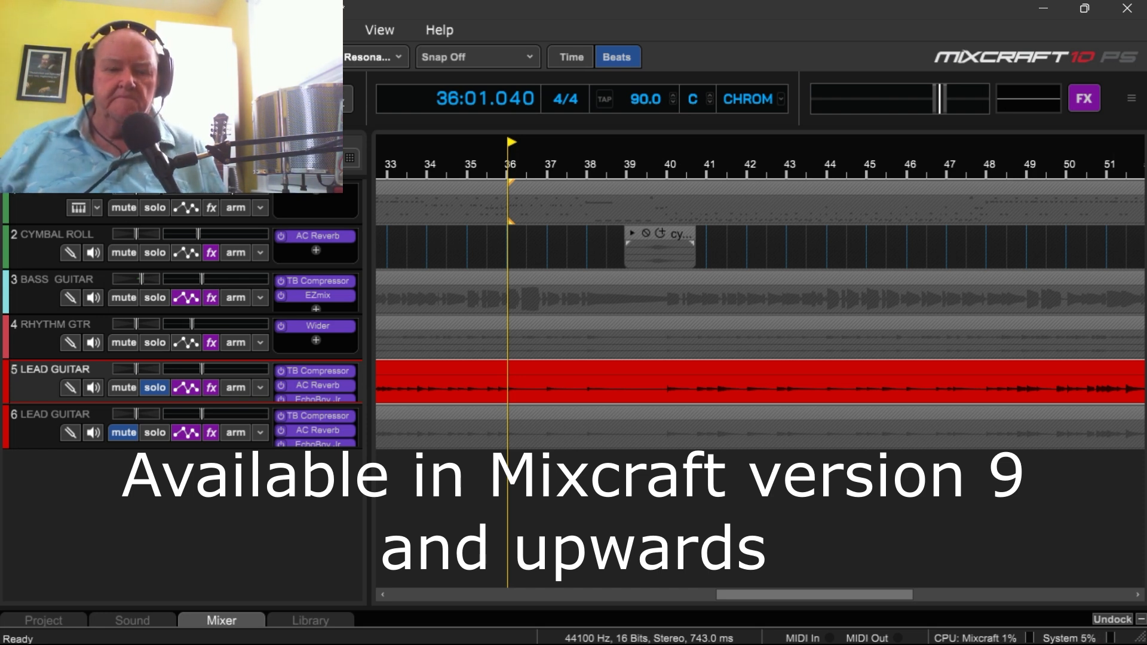
# Unsolo the track 5 LEAD GUITAR and play the full mix from the start of the project.
pyautogui.press('space')
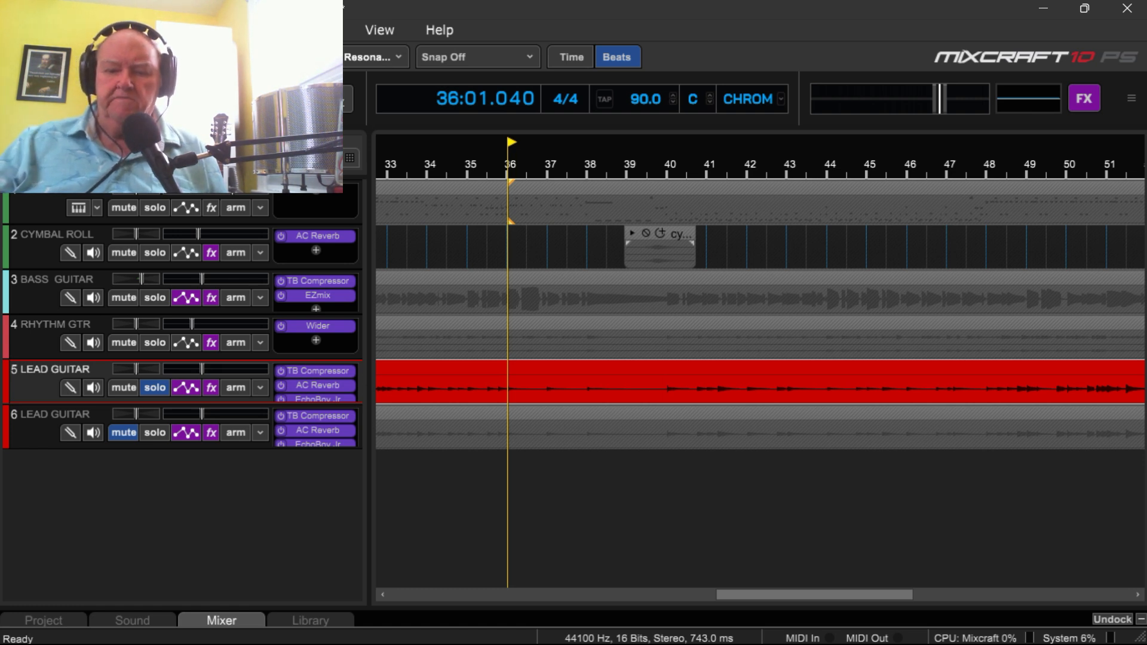
pyautogui.press('Home')
pyautogui.scroll(-3, 760, 383)
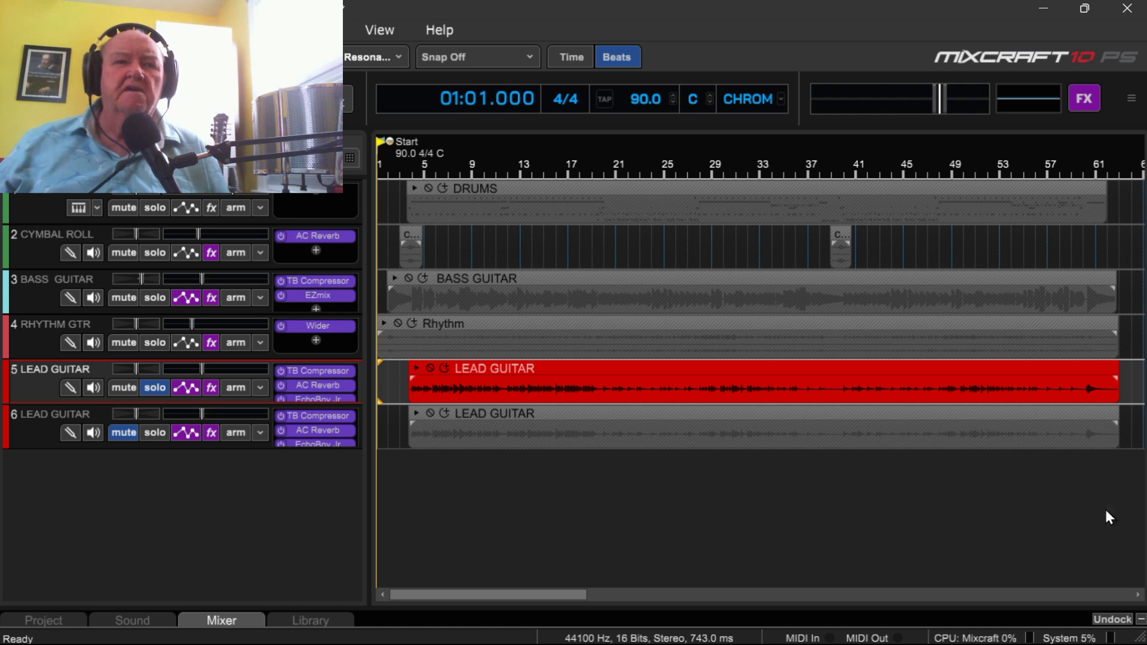
pyautogui.click(155, 388)
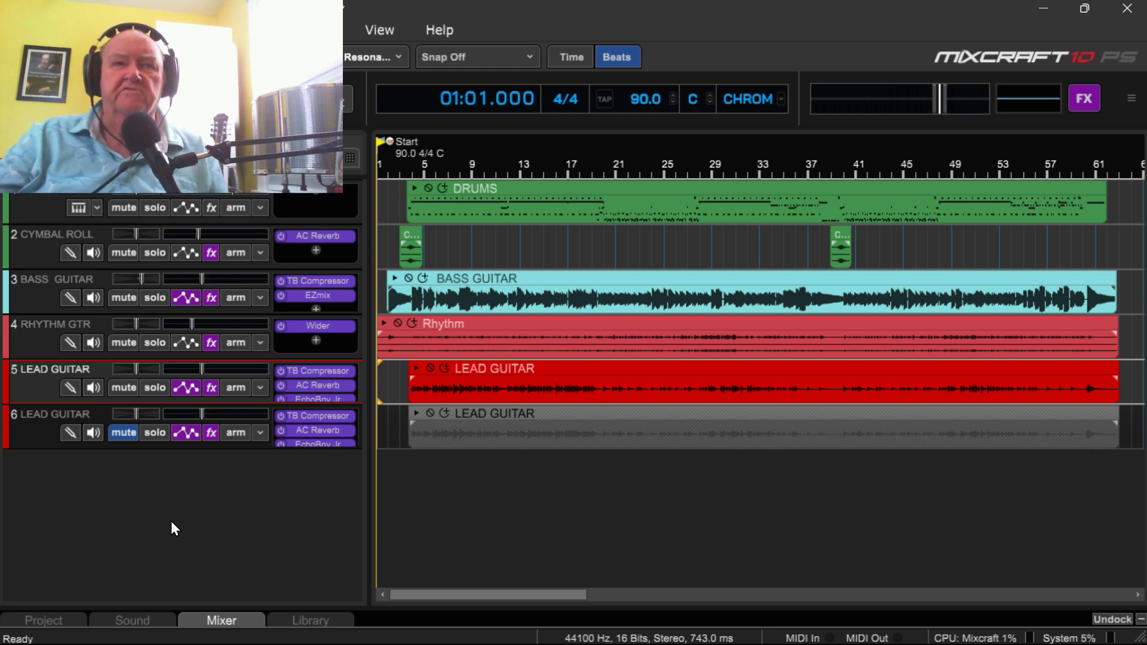
pyautogui.press('space')
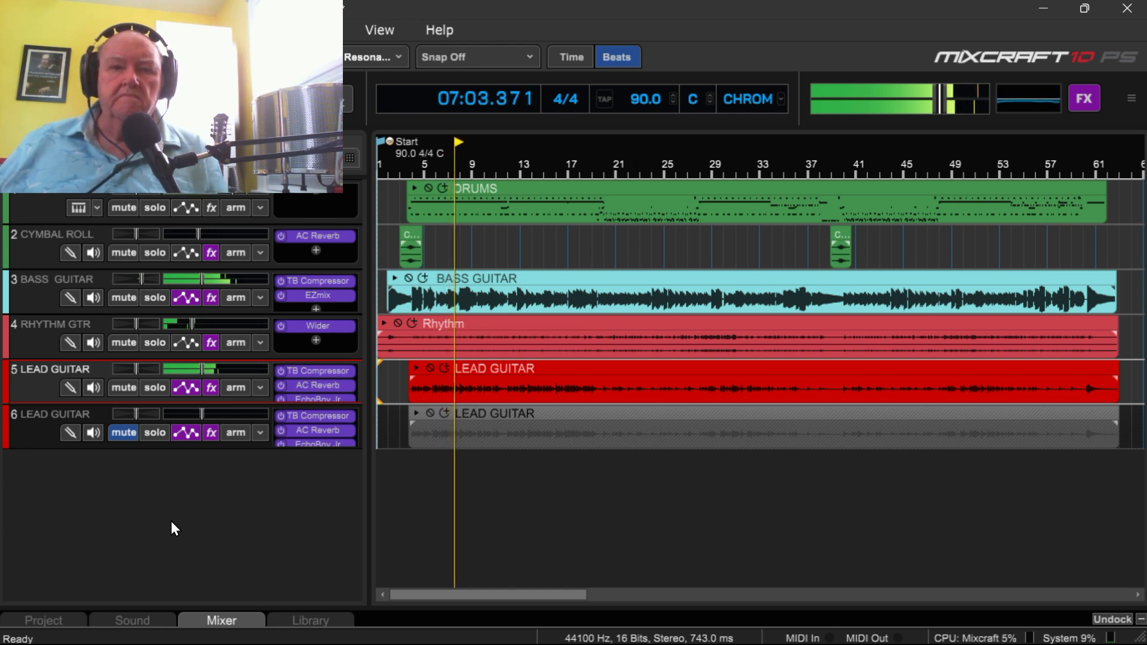
pyautogui.press('space')
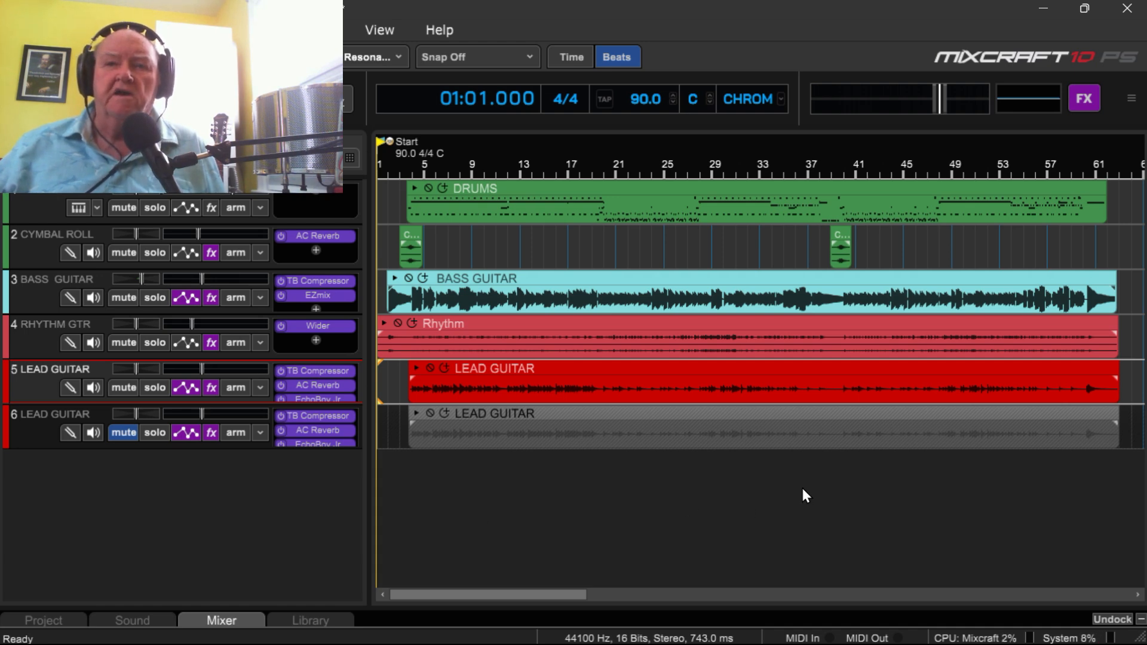
# Enlarge the track 5 LEAD GUITAR waveform and play the mix from about the middle of measure 35.
pyautogui.scroll(10, 802, 490)
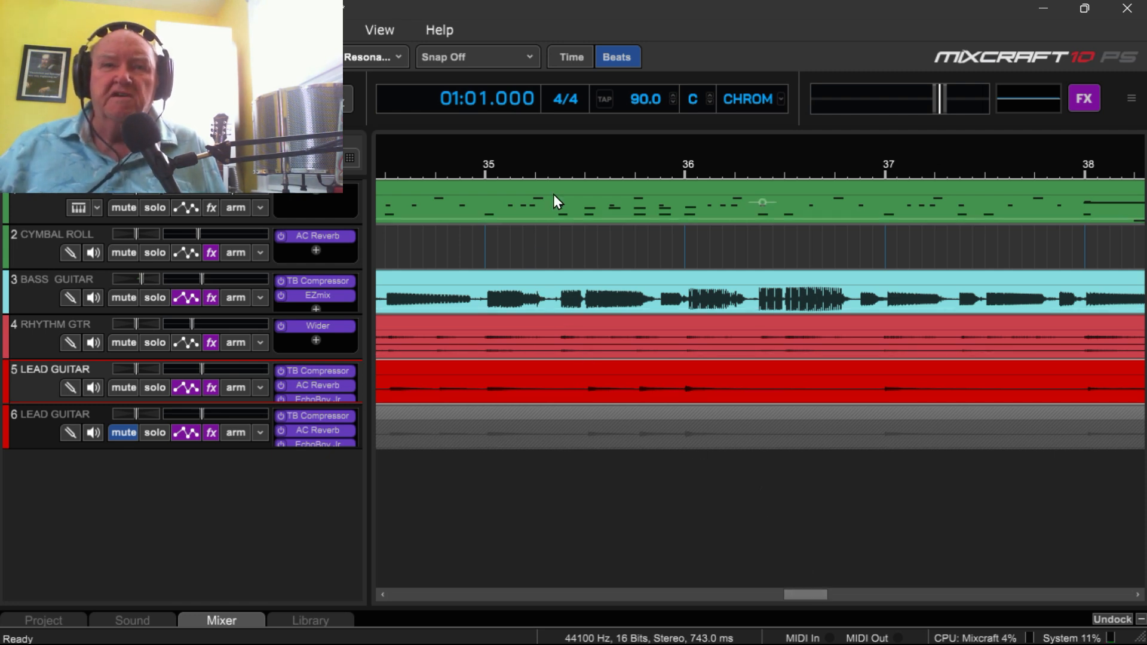
pyautogui.click(576, 157)
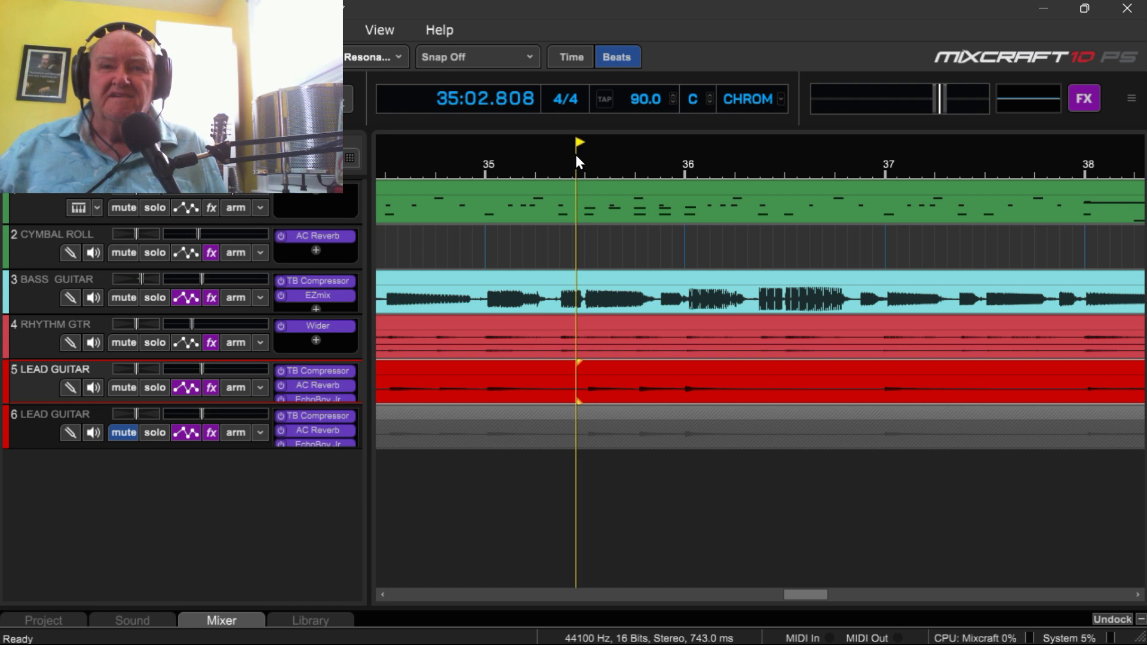
pyautogui.moveTo(249, 403); pyautogui.dragTo(243, 573)
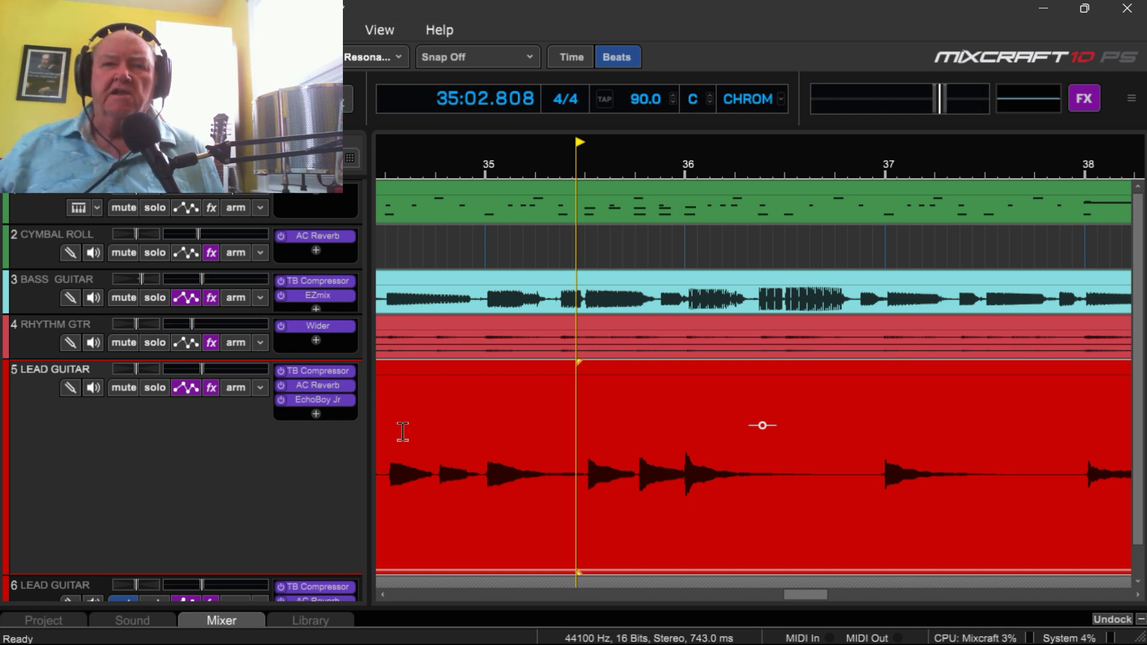
pyautogui.press('space')
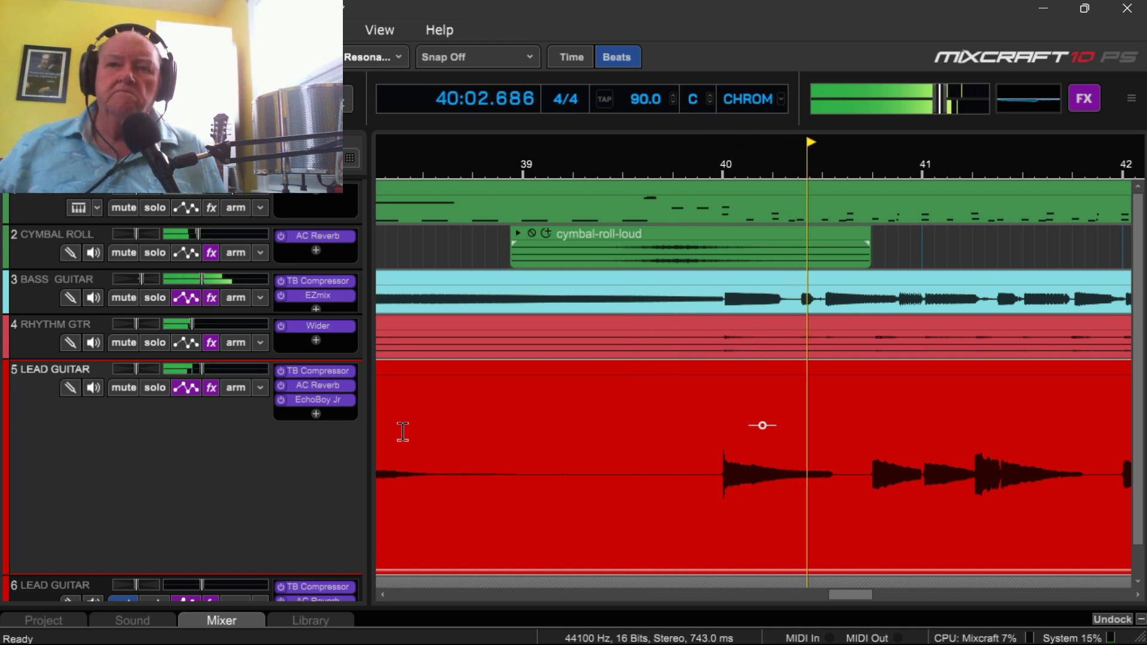
pyautogui.press('space')
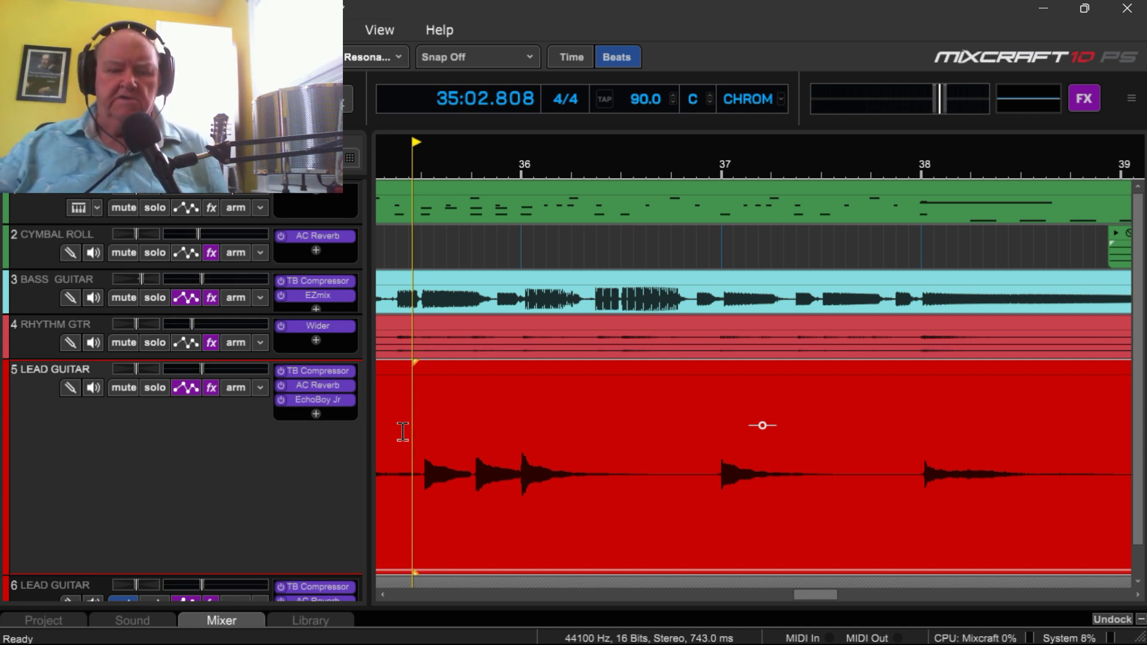
# Restore track 5's height, then enlarge and solo the track 6 LEAD GUITAR and play it from measure 35.
pyautogui.press('h')
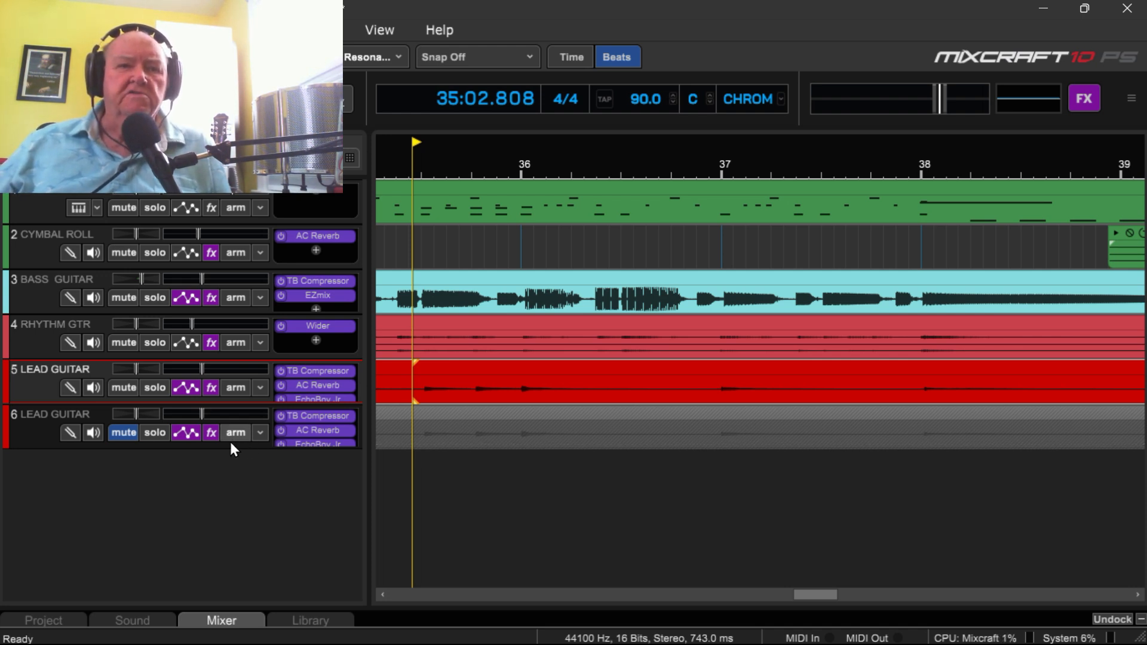
pyautogui.moveTo(231, 452); pyautogui.dragTo(229, 586)
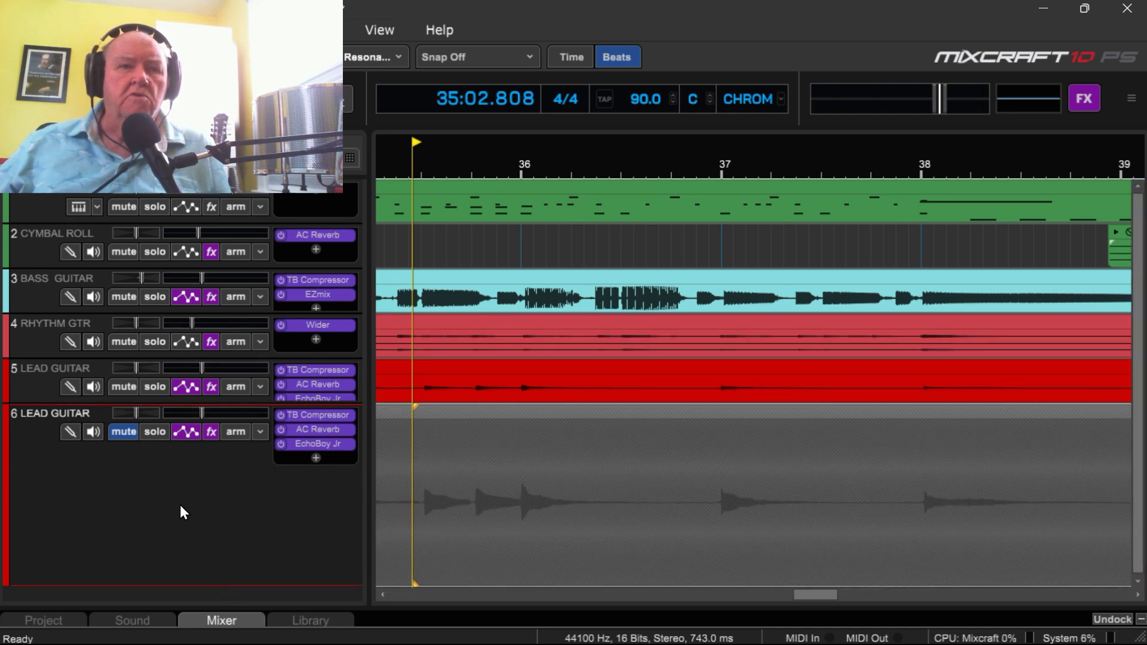
pyautogui.click(156, 430)
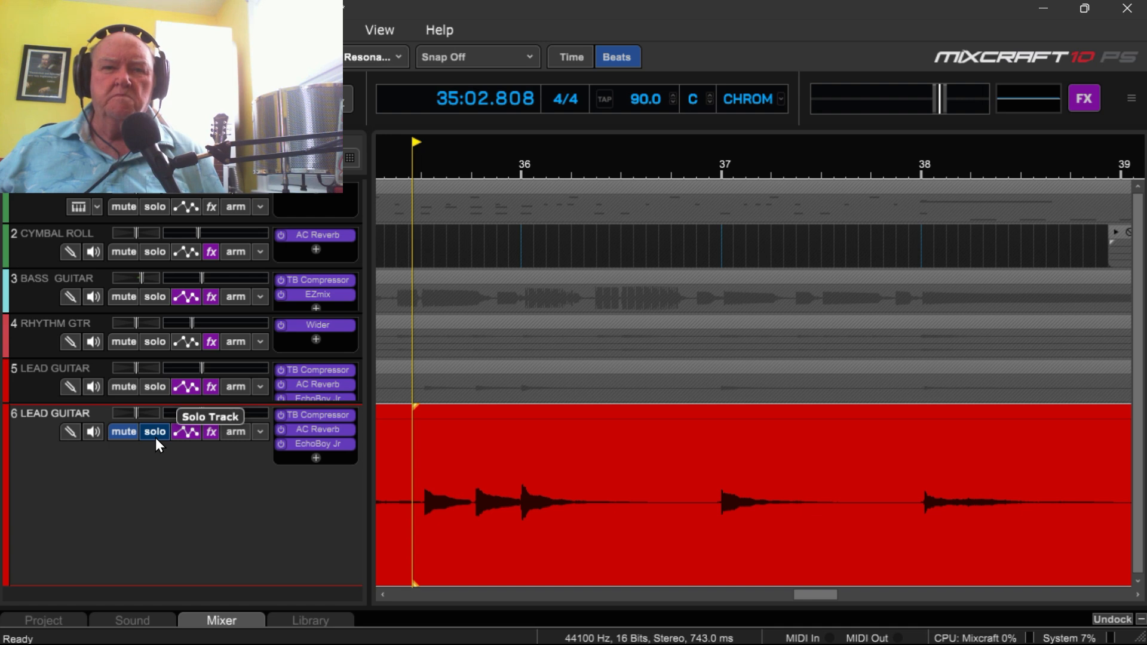
pyautogui.press('space')
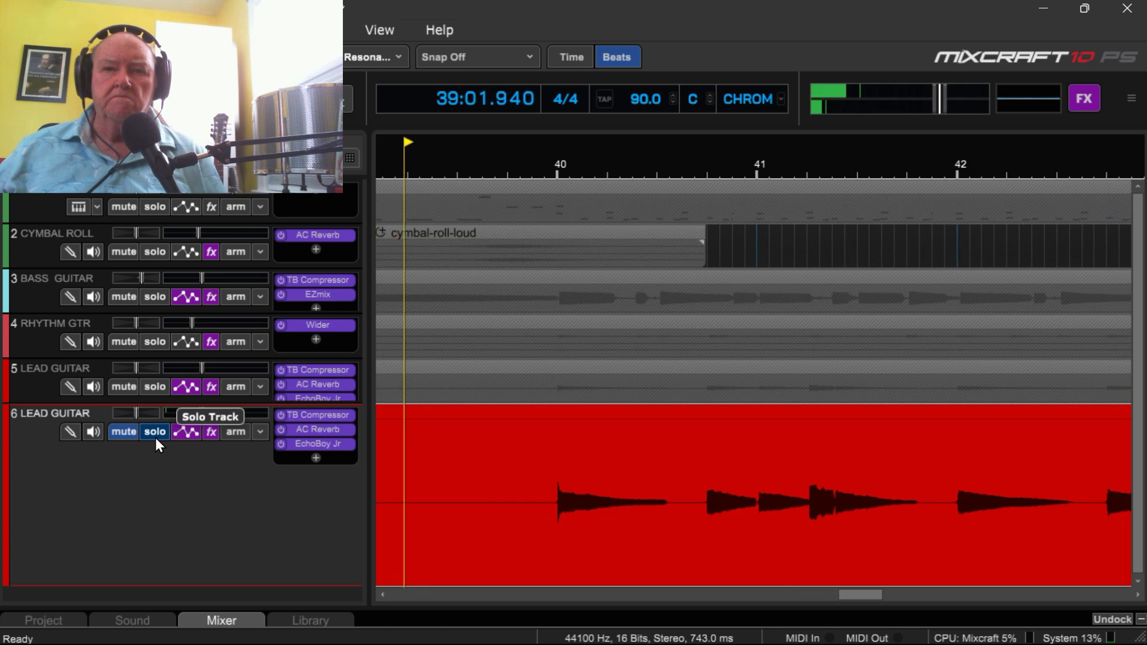
pyautogui.press('space')
# Split the track 6 LEAD GUITAR clip just before measures 38 and 40, and preview the isolated section.
pyautogui.moveTo(799, 595); pyautogui.dragTo(824, 595)
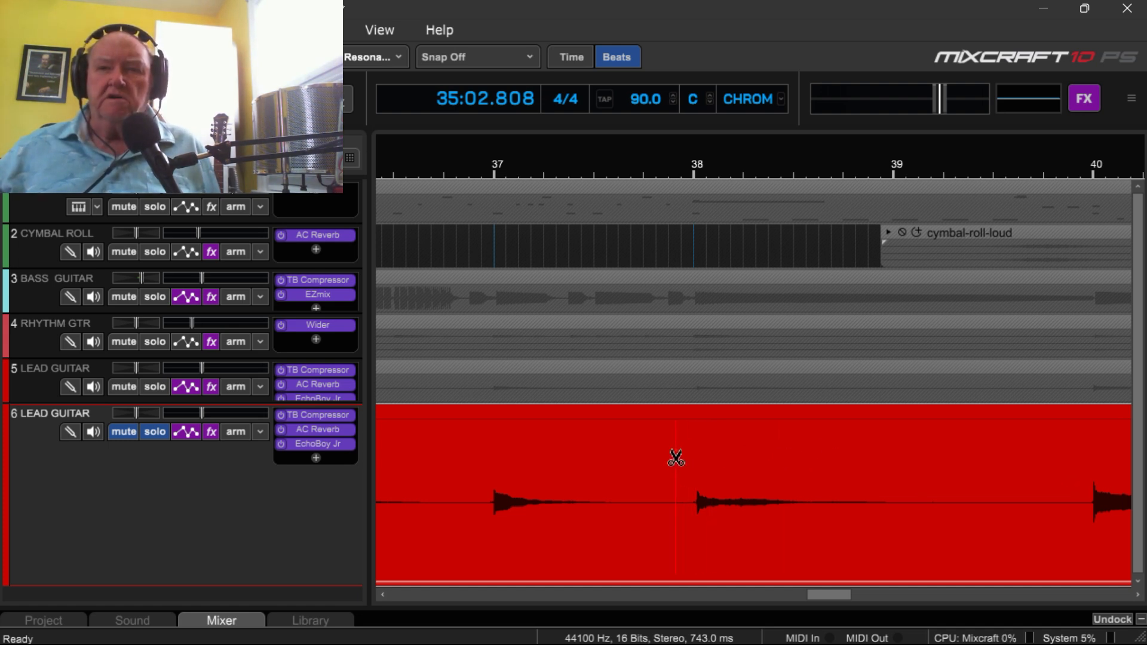
pyautogui.click(676, 458)
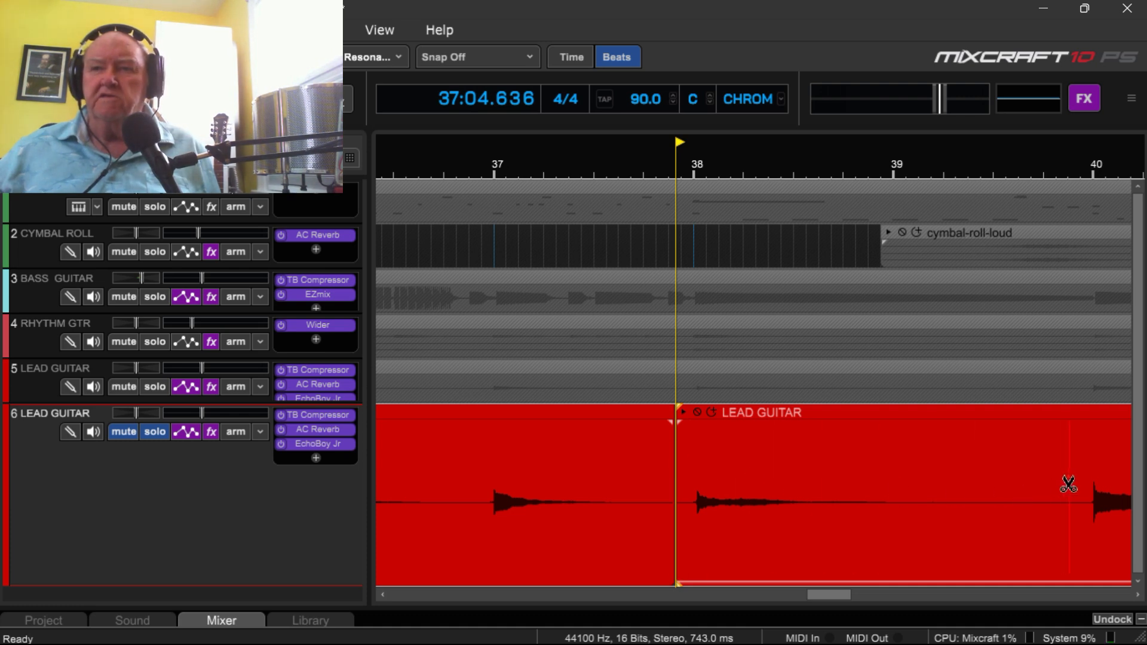
pyautogui.click(1080, 478)
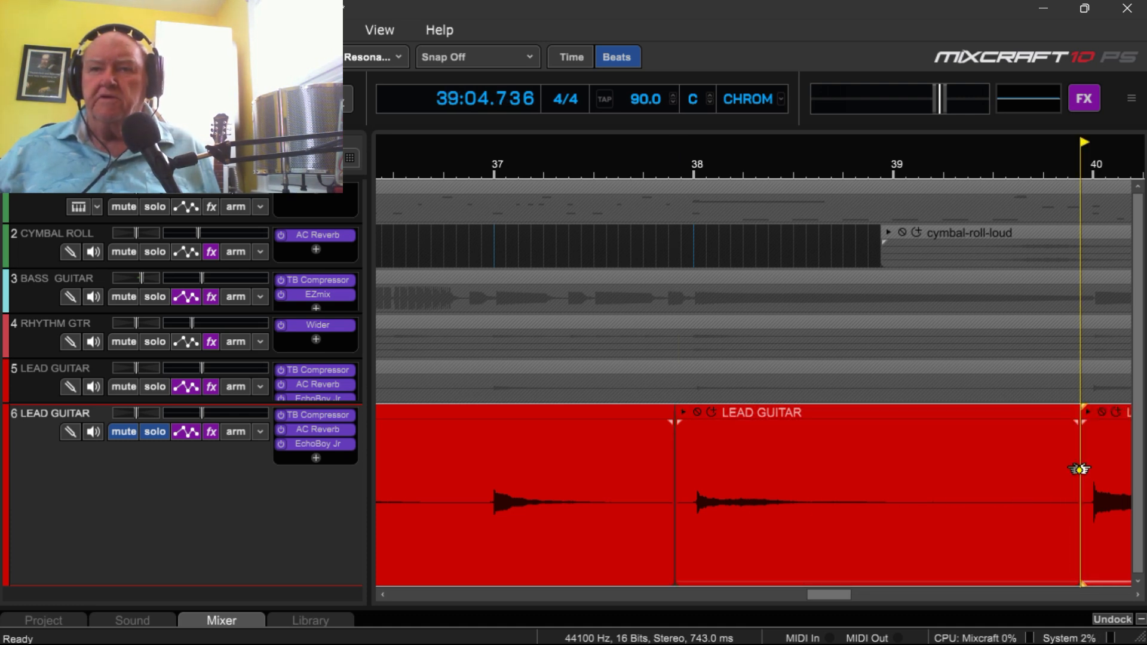
pyautogui.click(682, 413)
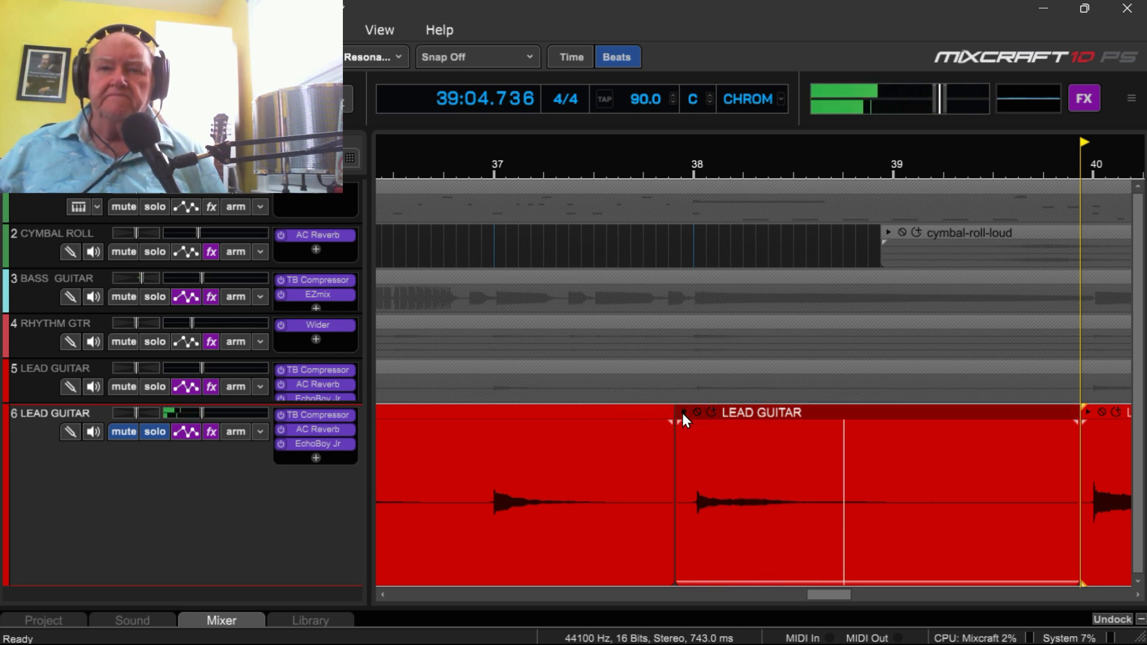
pyautogui.click(682, 413)
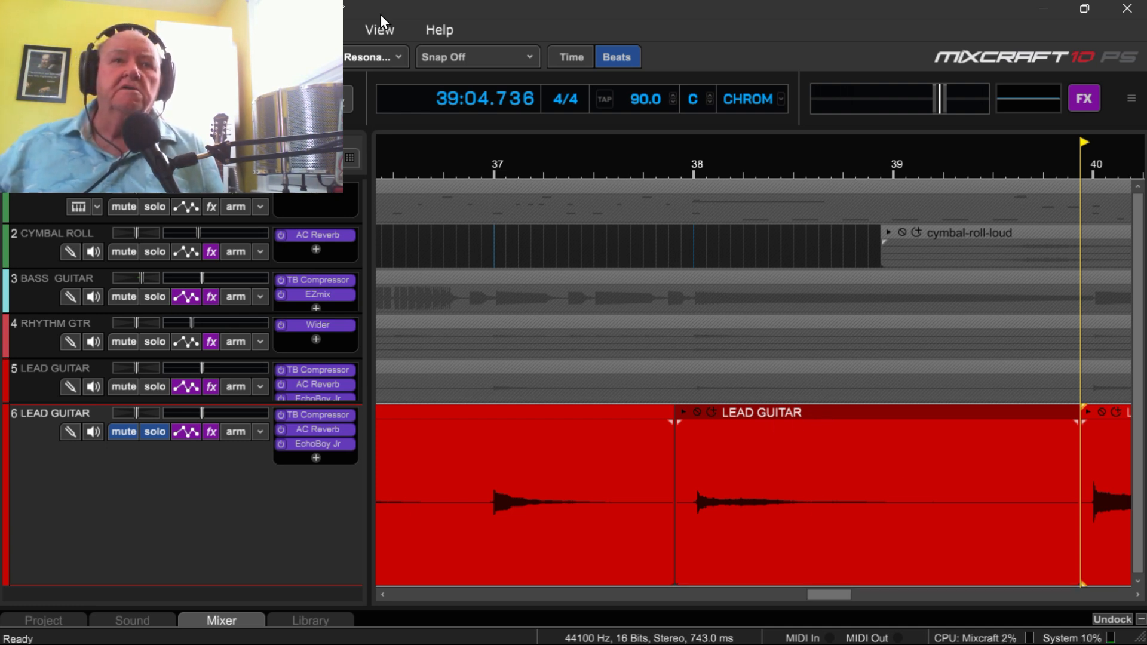
# Show the Pitch clip envelope, lower its end point on the isolated LEAD GUITAR clip, and preview the pitch slide.
pyautogui.click(353, 58)
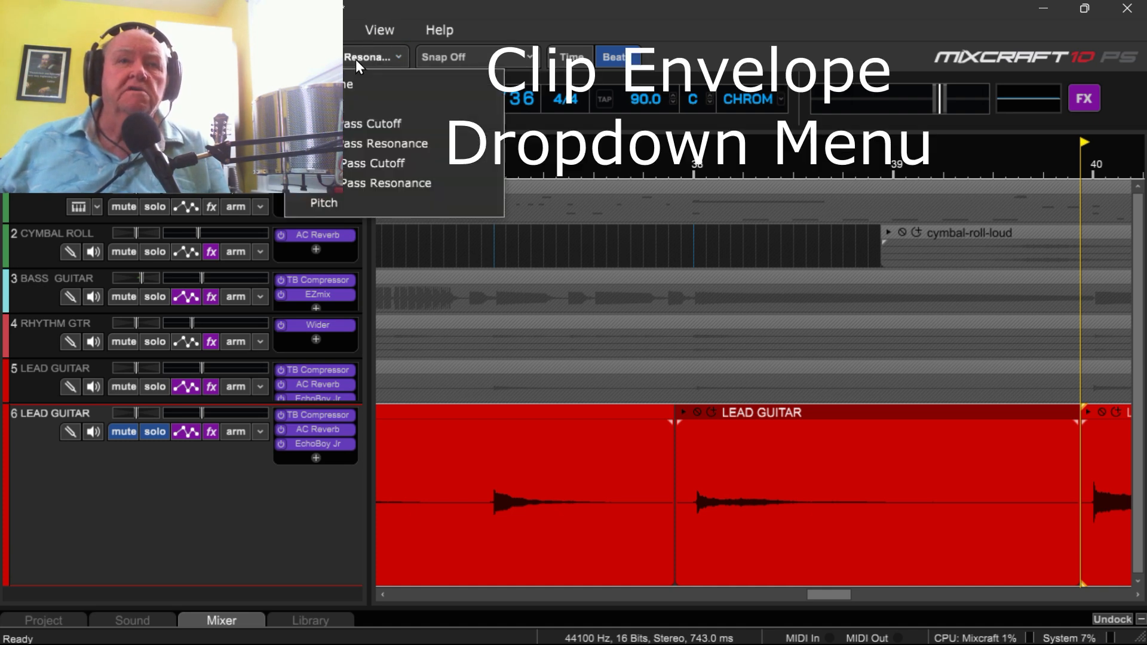
pyautogui.click(352, 199)
pyautogui.moveTo(807, 436)
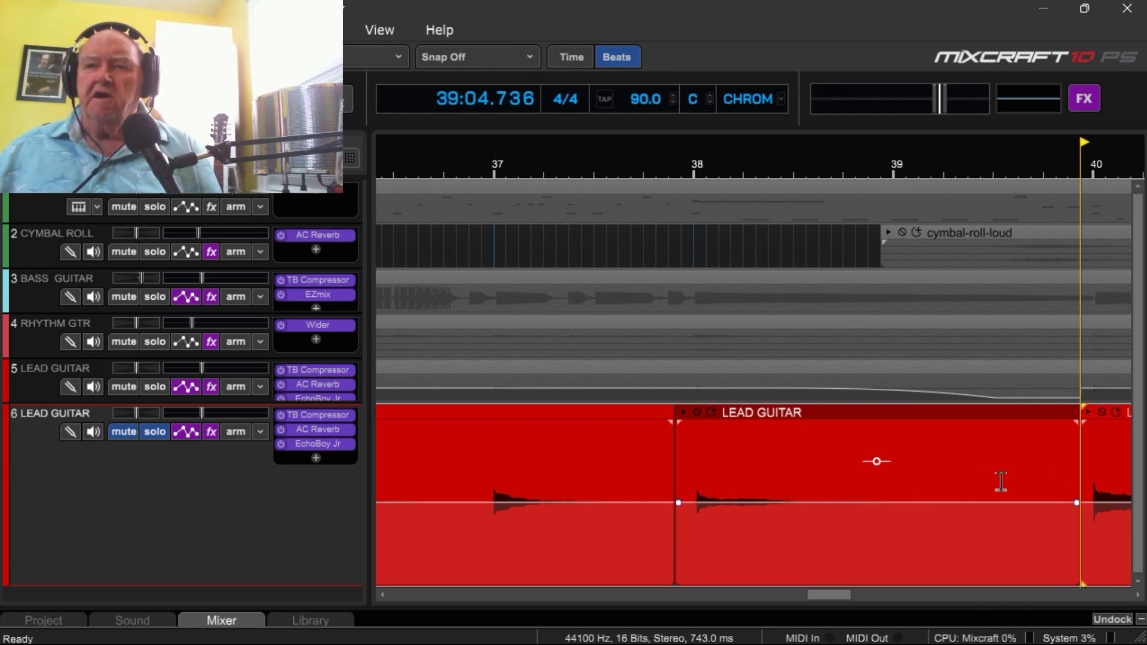
pyautogui.moveTo(1076, 503)
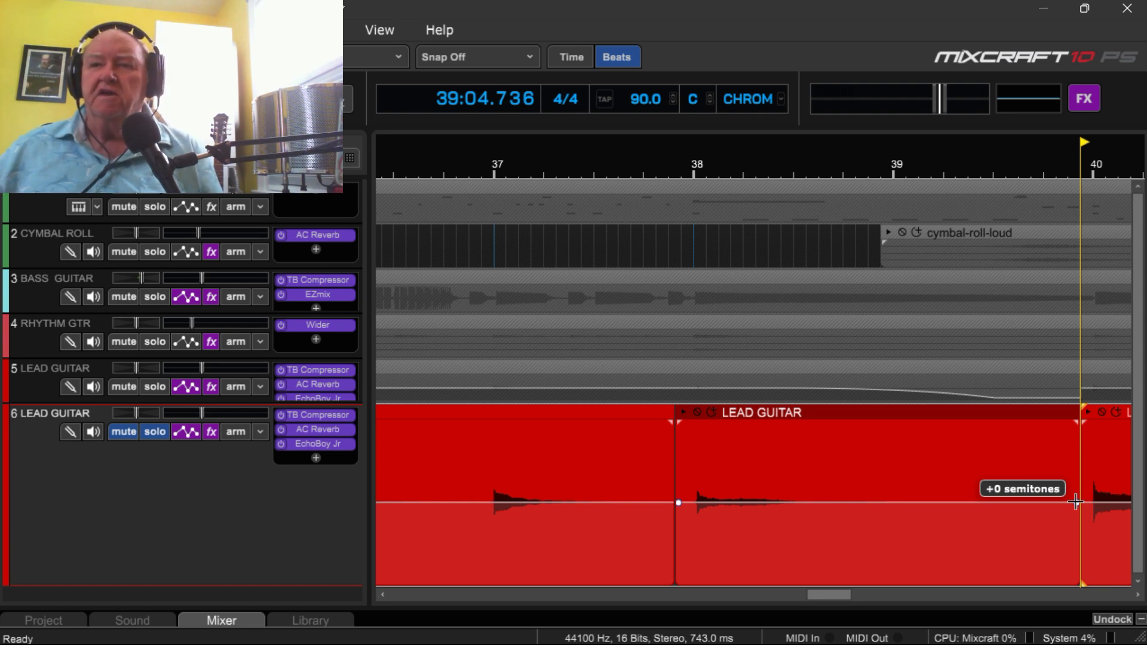
pyautogui.moveTo(1076, 502); pyautogui.dragTo(1076, 534)
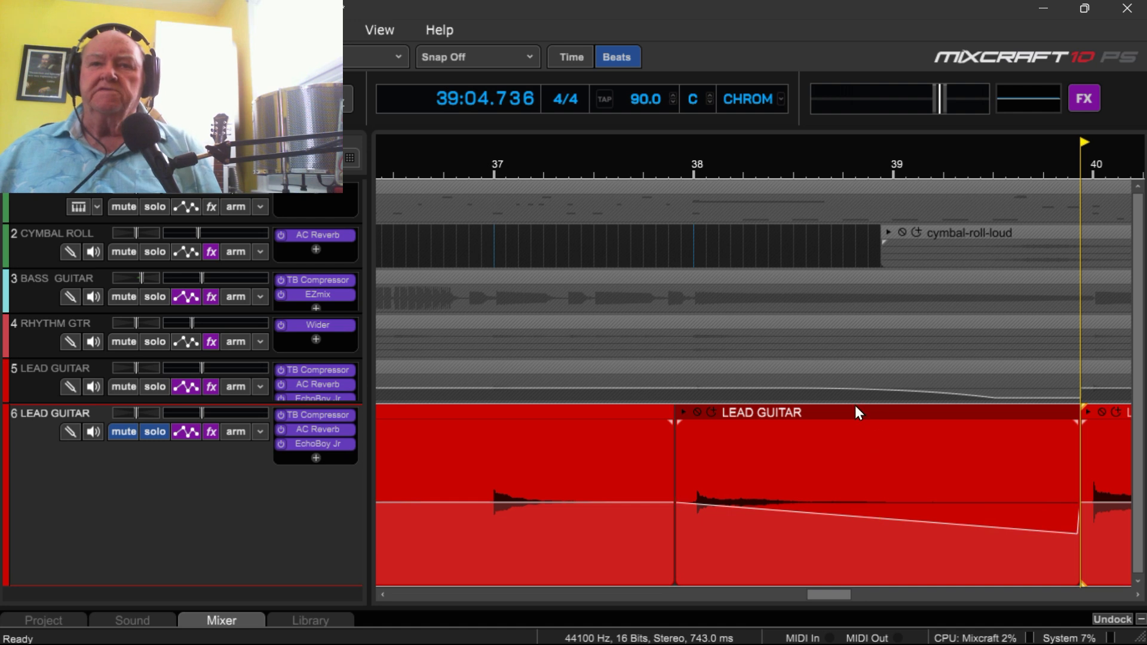
pyautogui.click(681, 412)
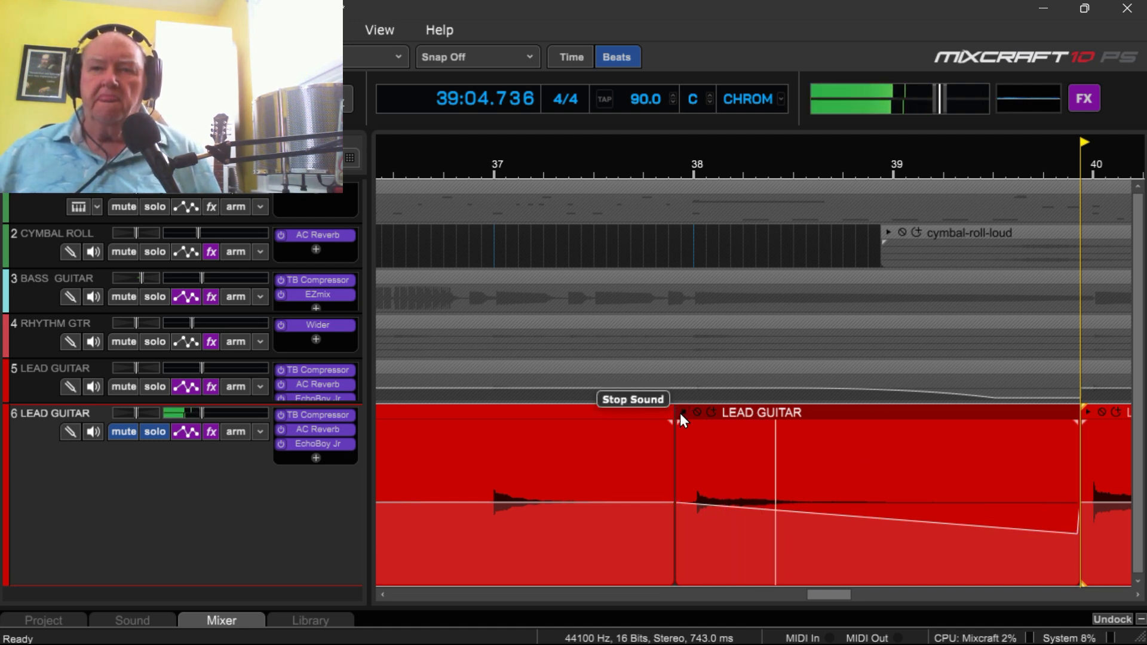
pyautogui.click(681, 412)
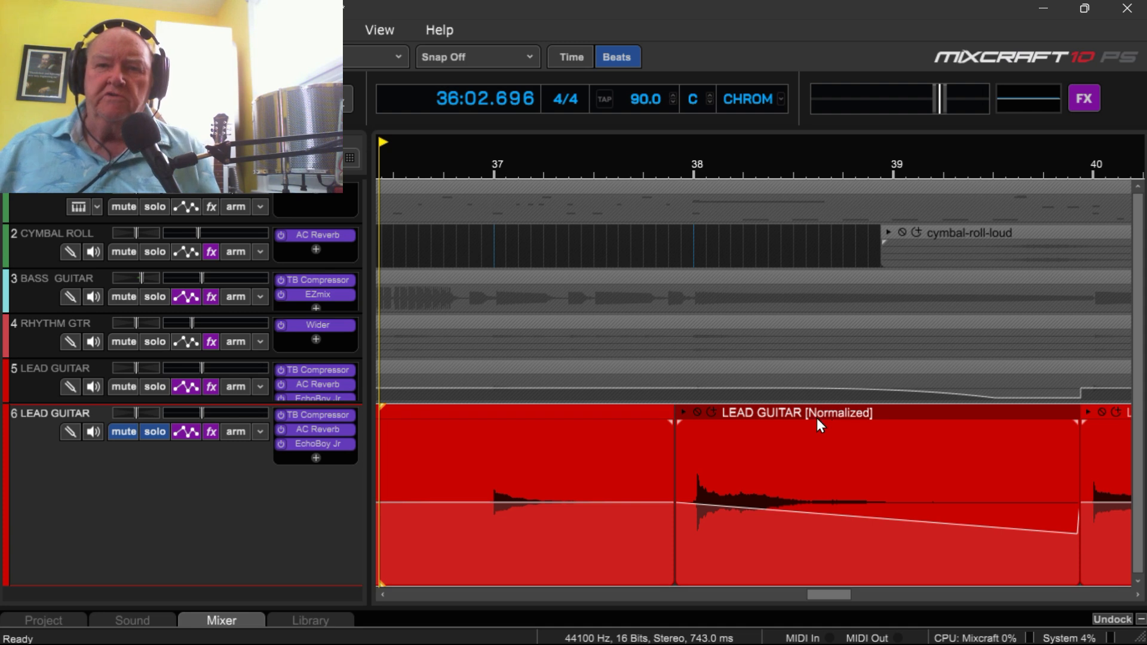
# Add a +0 semitones pitch point shortly after the note at measure 38, curve the falling segment after it, and preview the clip.
pyautogui.click(747, 504)
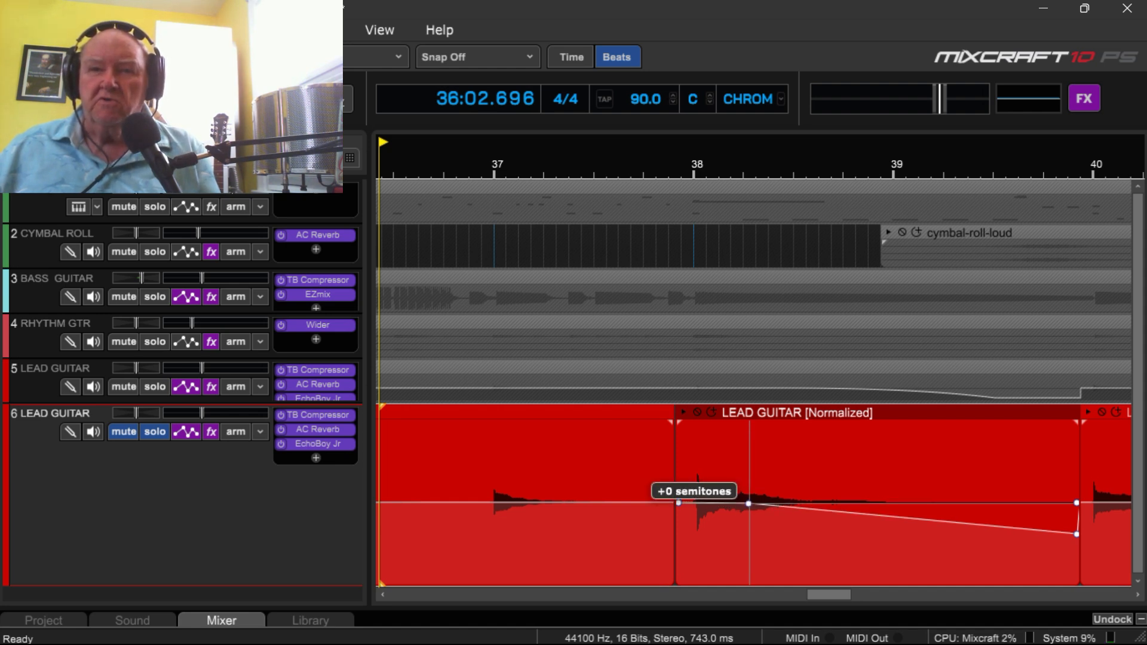
pyautogui.click(682, 410)
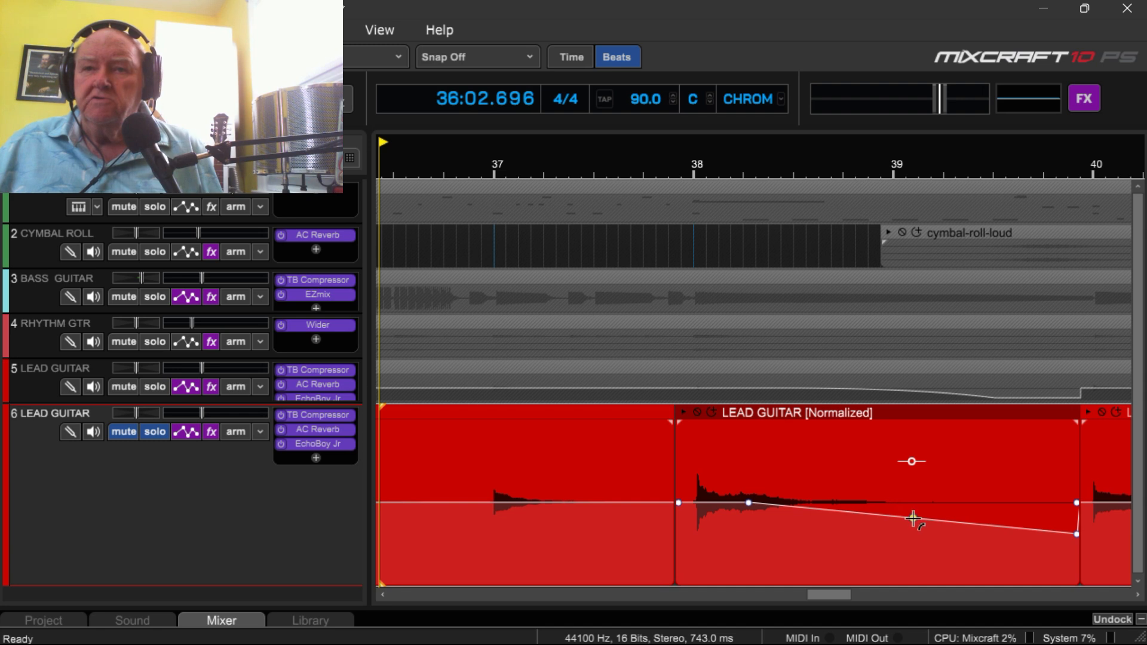
pyautogui.moveTo(912, 519); pyautogui.dragTo(901, 506)
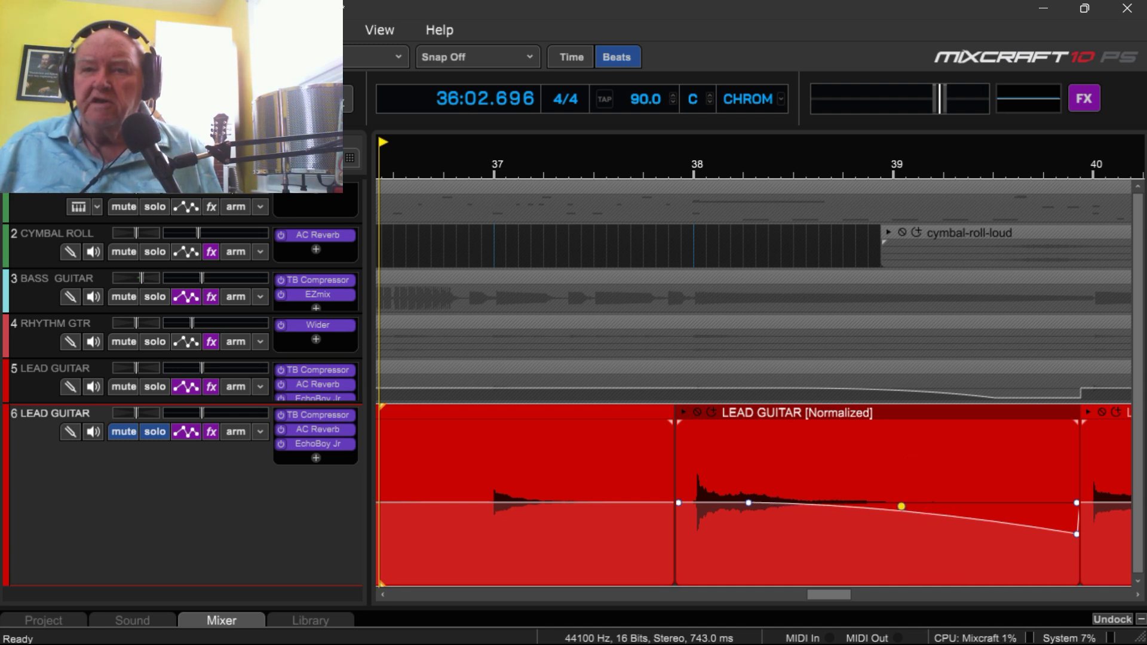
pyautogui.moveTo(901, 506); pyautogui.dragTo(902, 506)
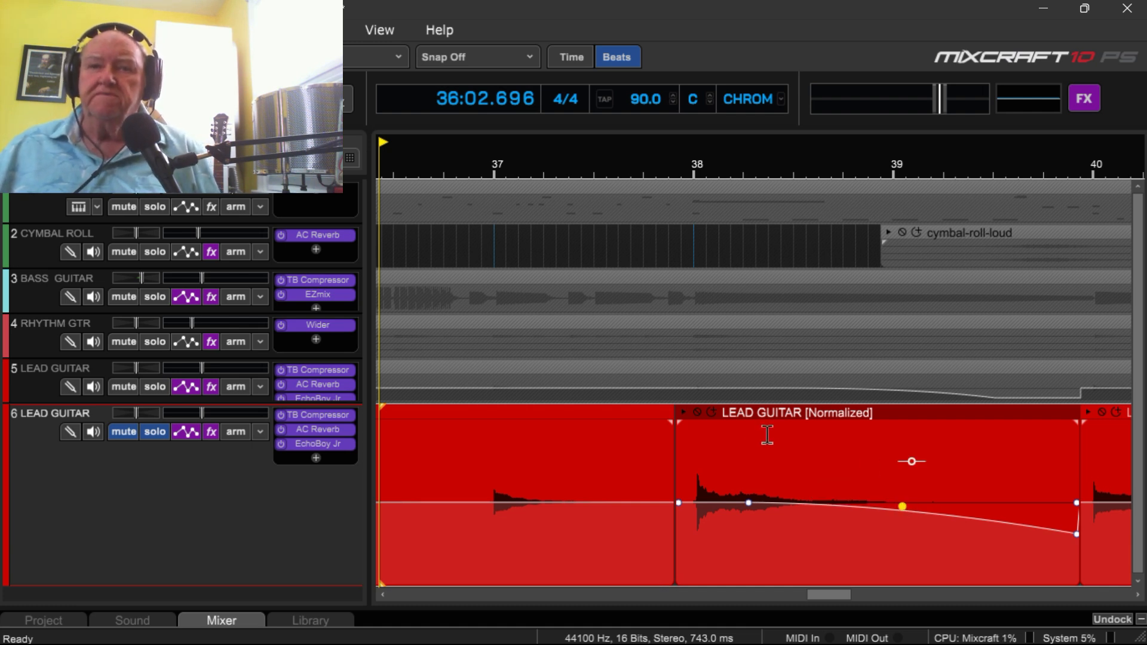
pyautogui.click(683, 409)
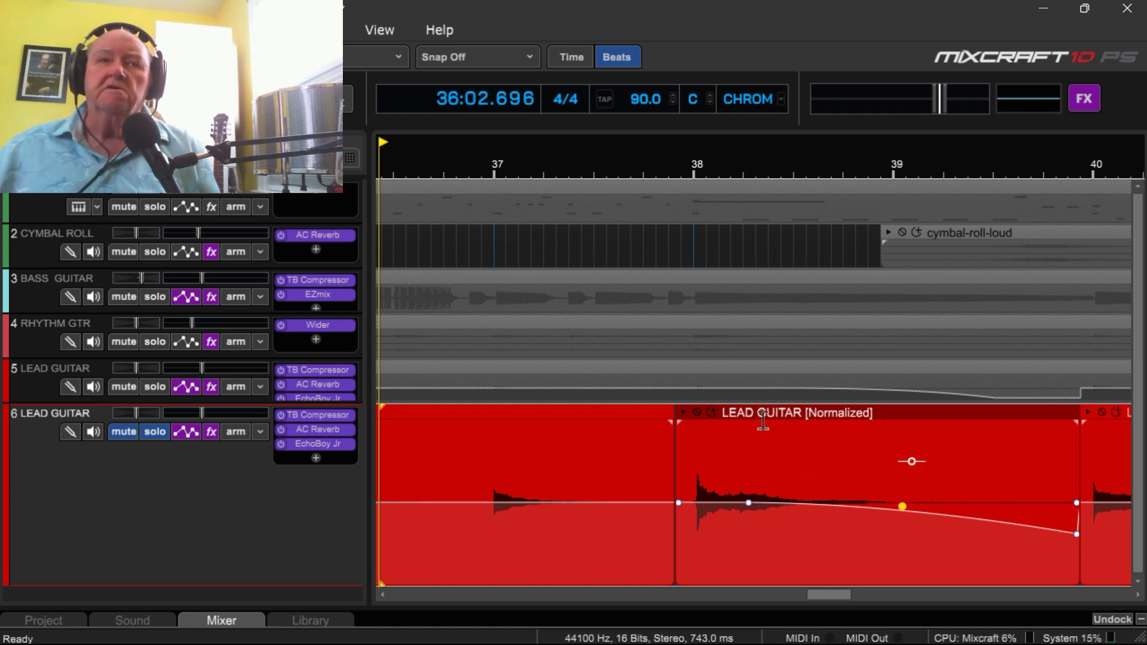
# Show the Volume clip envelope, shape it as a rising curve to the end of the isolated clip, and preview it.
pyautogui.click(344, 64)
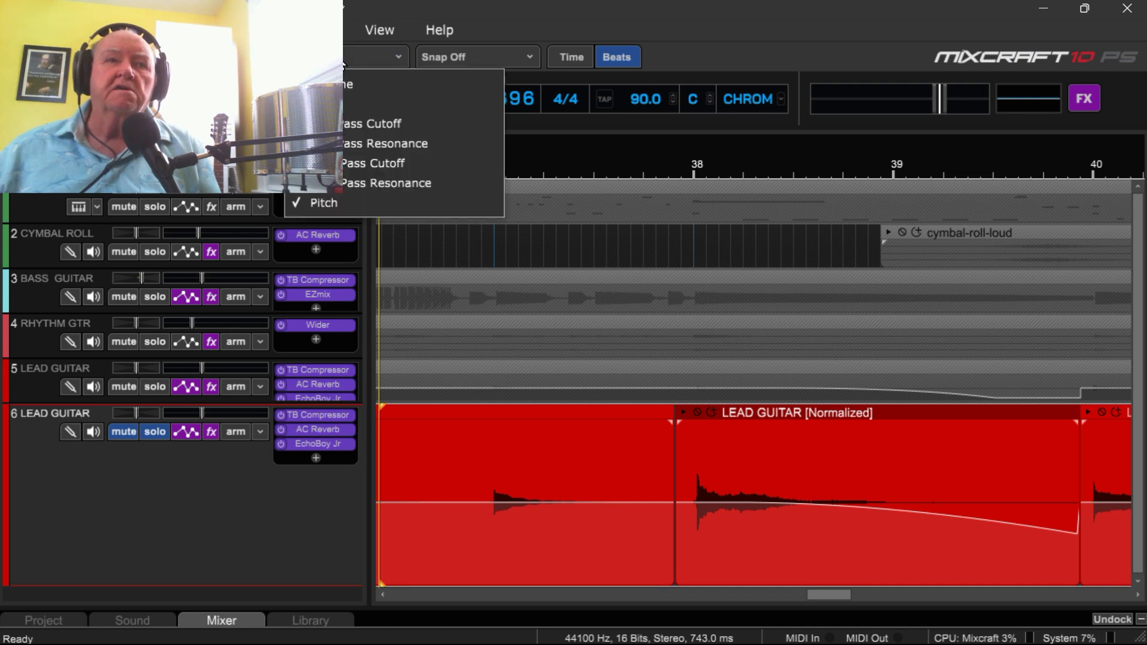
pyautogui.click(343, 84)
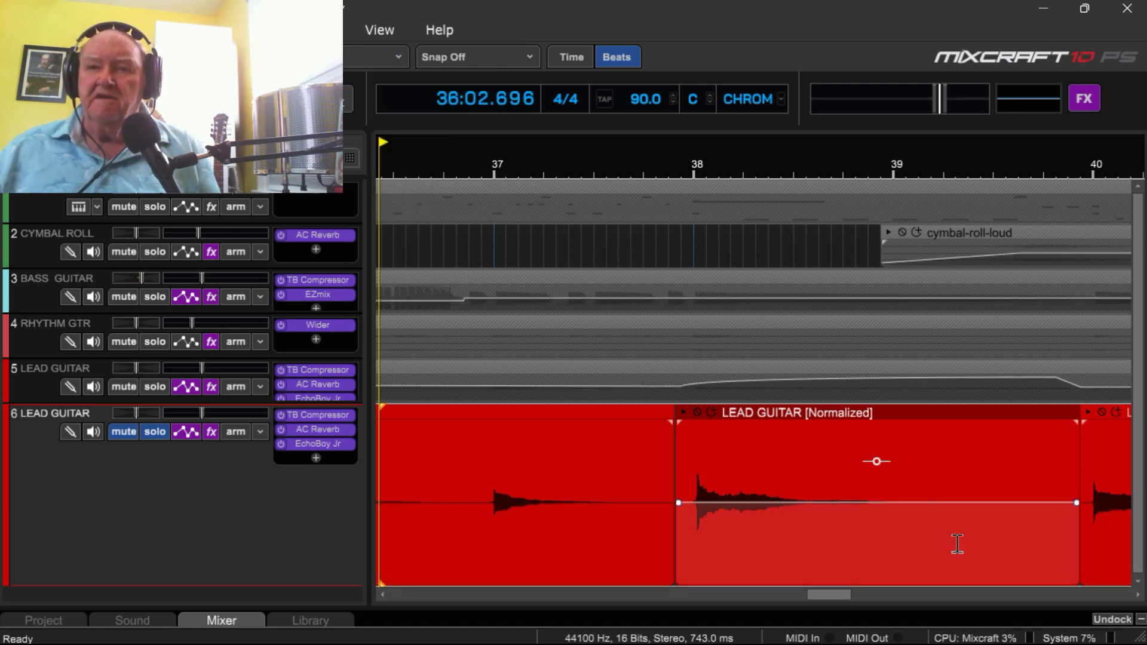
pyautogui.click(1078, 503)
pyautogui.moveTo(1077, 502); pyautogui.dragTo(1076, 423)
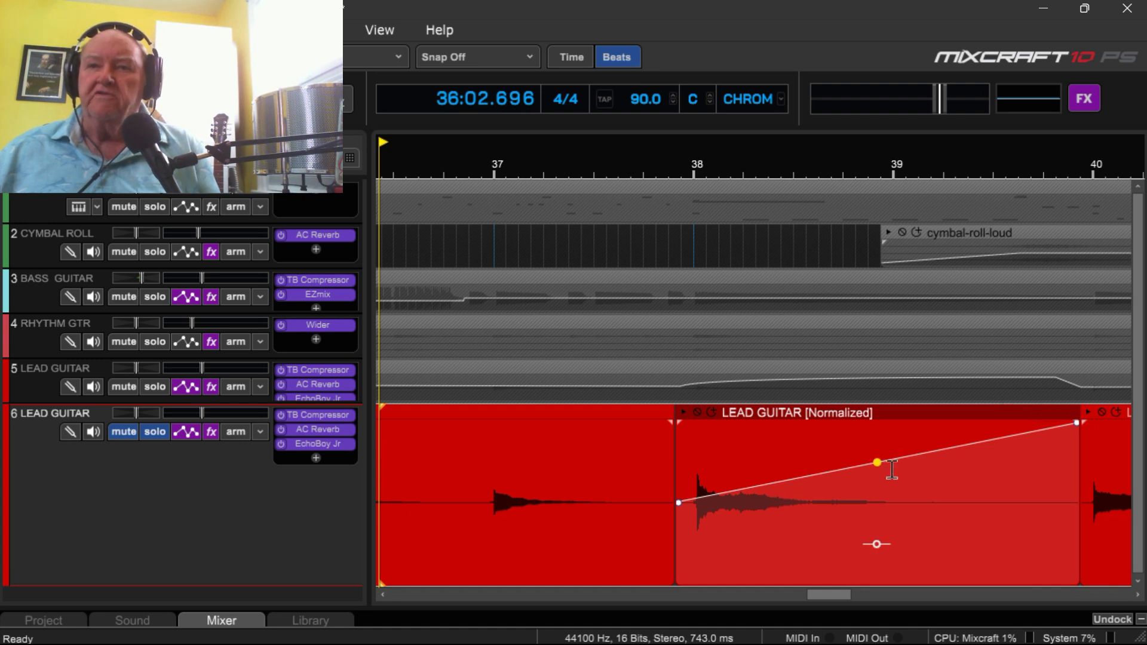
pyautogui.moveTo(876, 461); pyautogui.dragTo(877, 545)
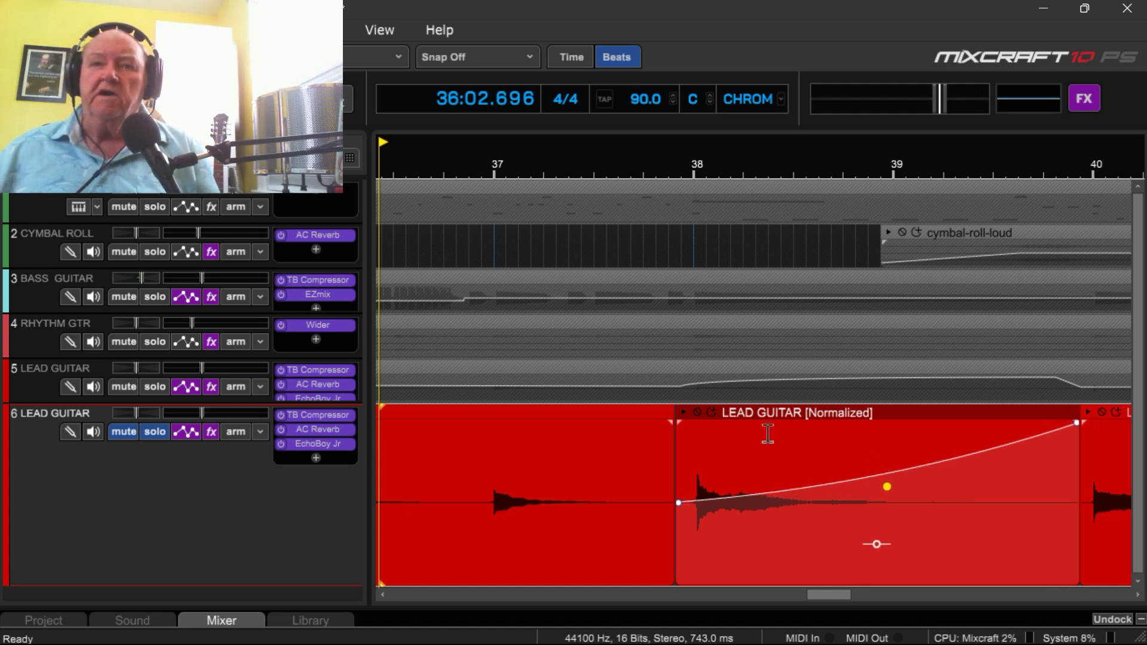
pyautogui.click(682, 412)
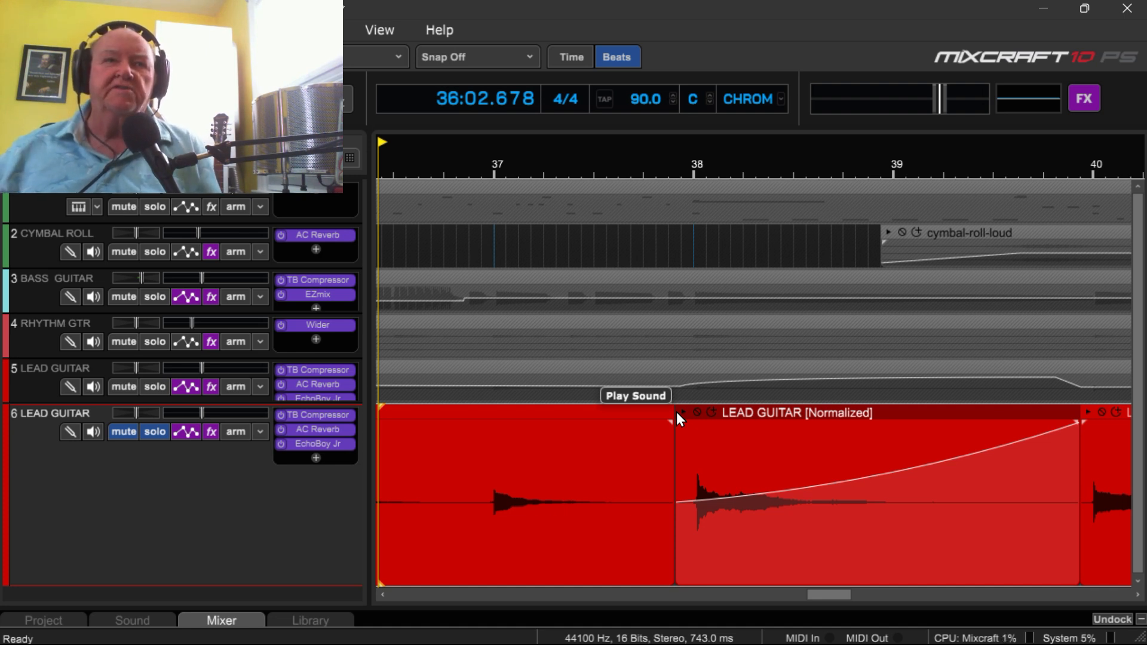
# Show the Pan clip envelope, raise its end point to form a straight sweep from center across the isolated clip, and preview it.
pyautogui.click(361, 57)
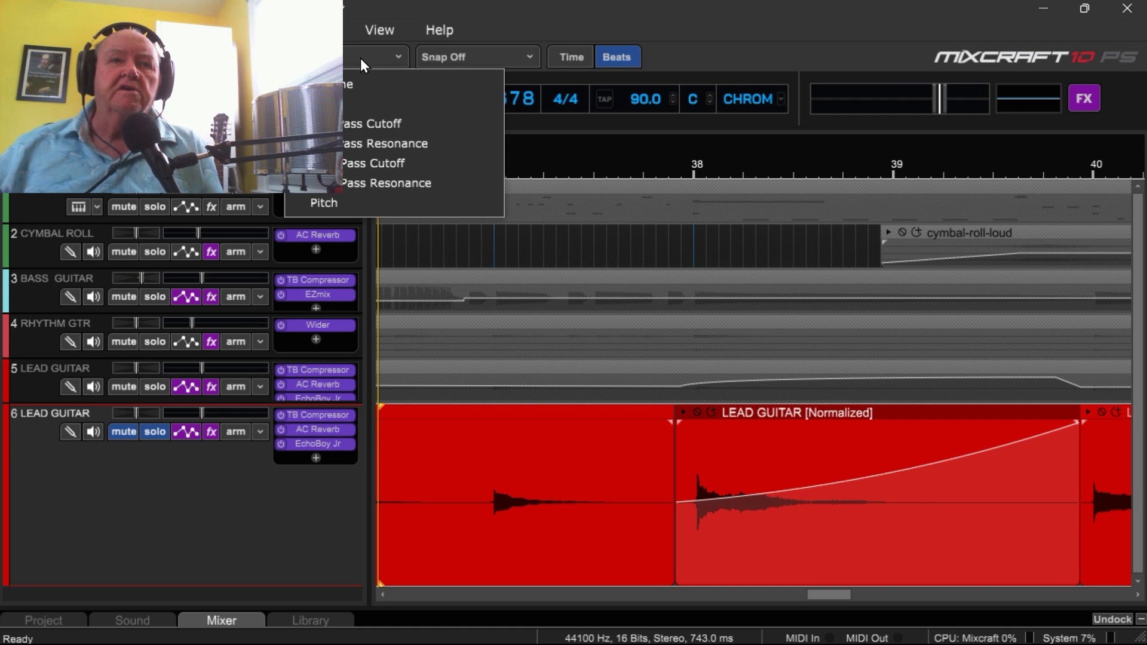
pyautogui.click(364, 102)
pyautogui.moveTo(776, 491)
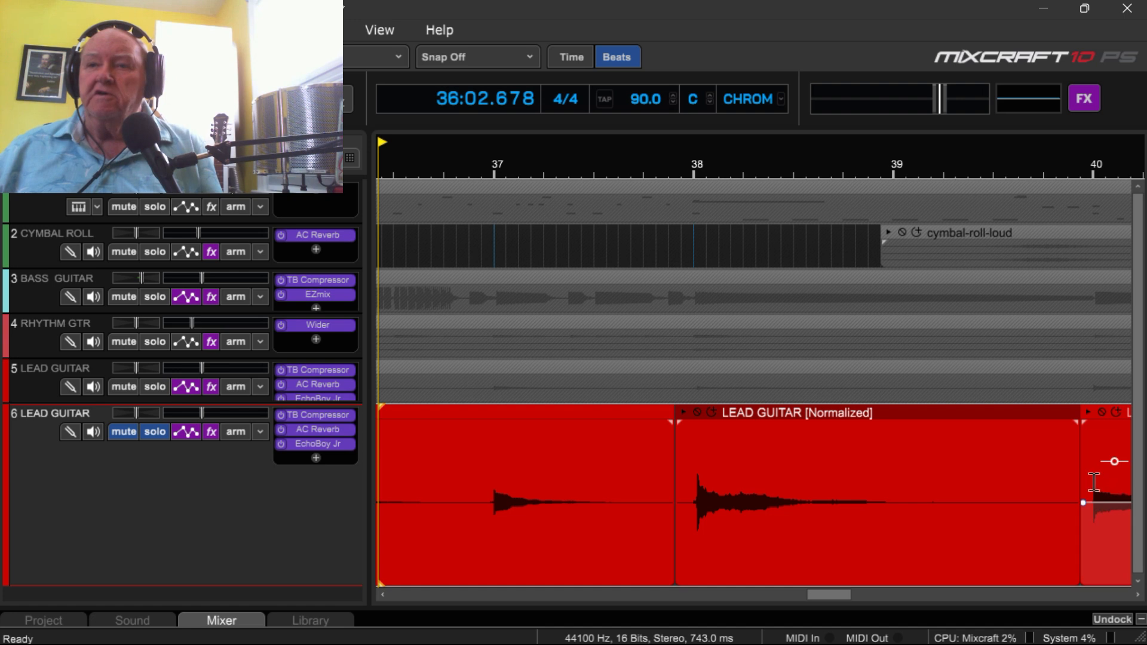
pyautogui.moveTo(1072, 503); pyautogui.dragTo(1076, 423)
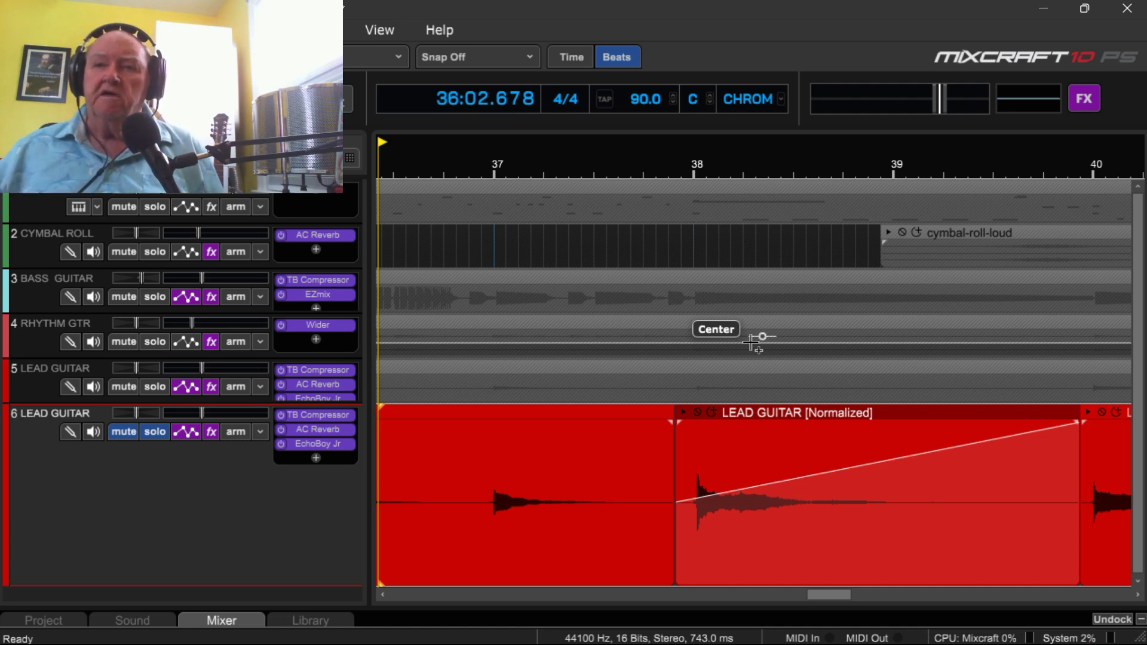
pyautogui.click(682, 413)
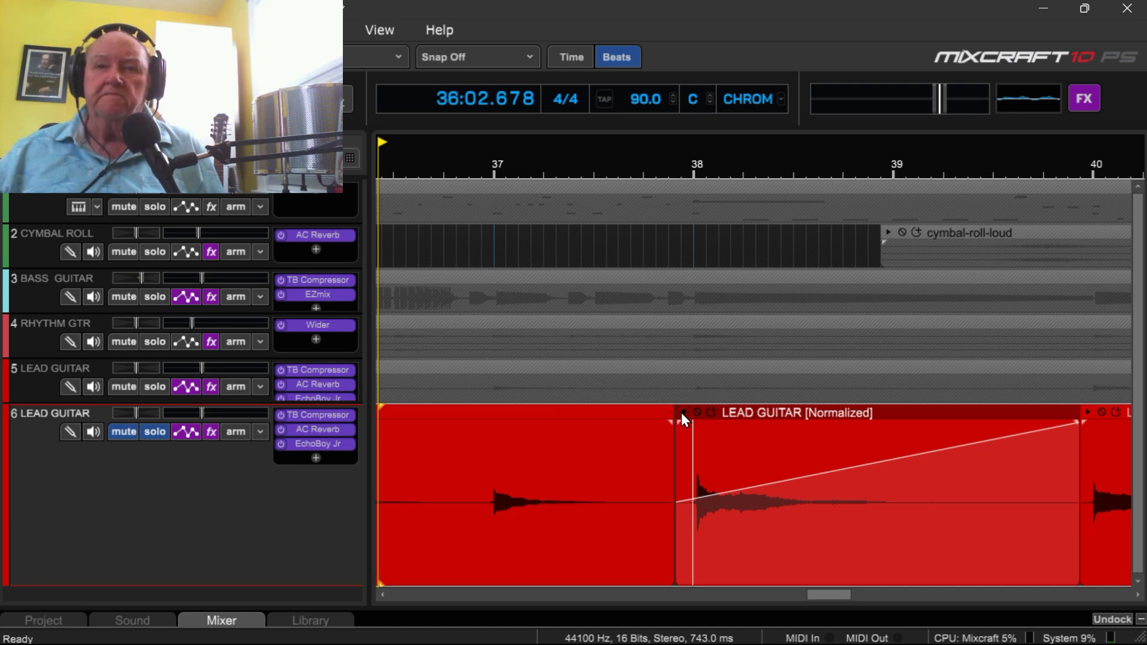